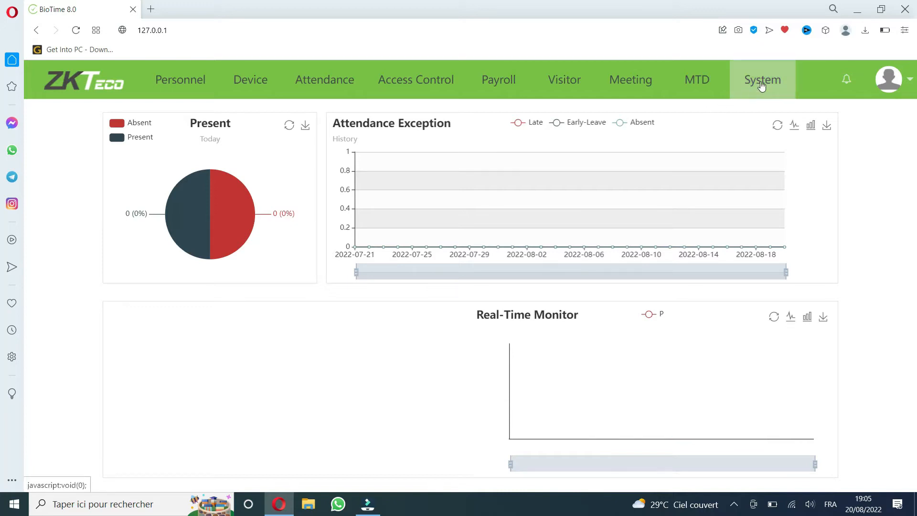
Step: Open the System module of BioTime
scroll(759, 89, "up", 5)
scroll(762, 87, "up", 4)
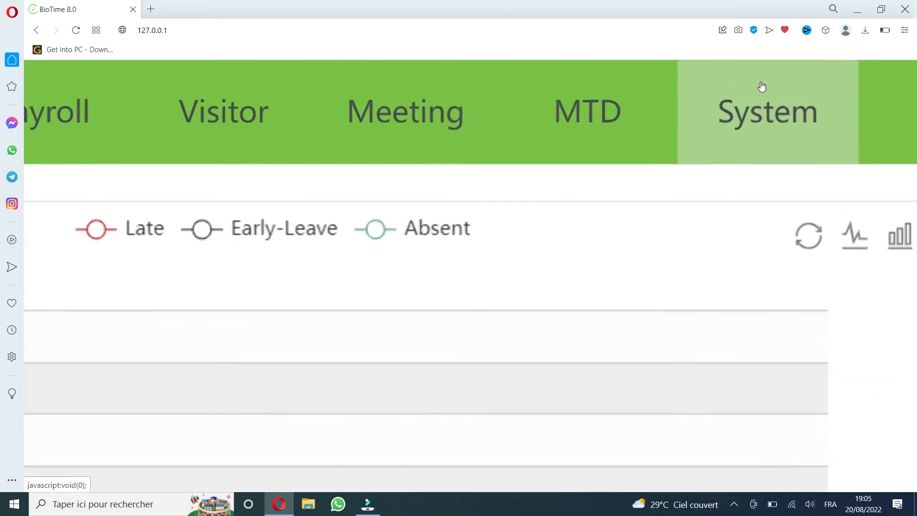
left_click_drag(759, 129, 756, 129)
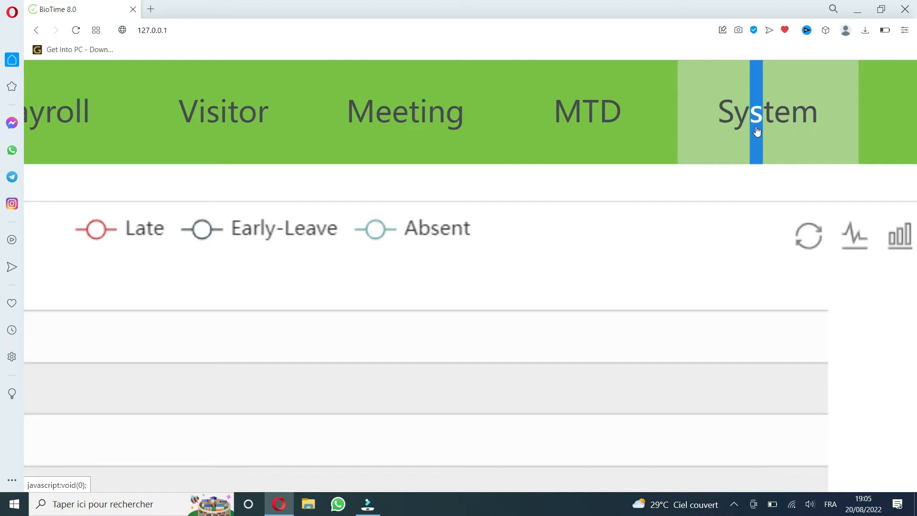
left_click(758, 130)
scroll(758, 131, "down", 9)
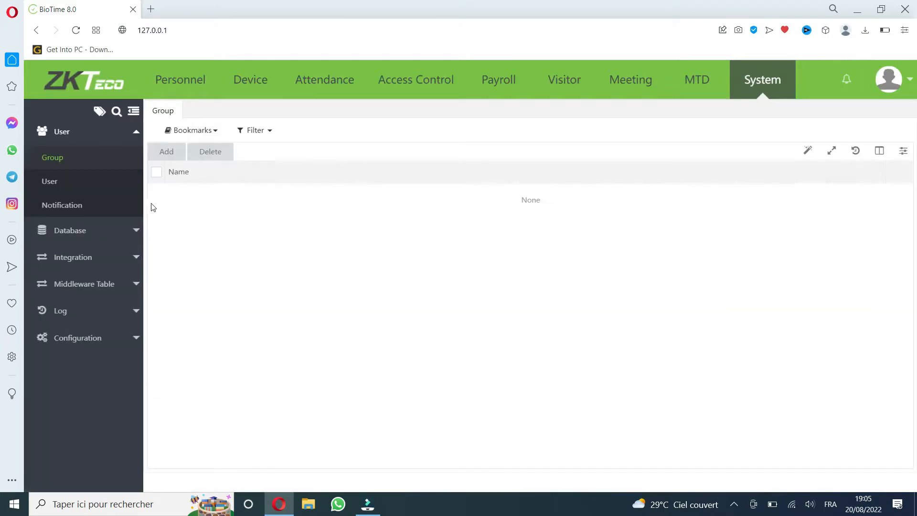
Step: Go to the database Backup page and open the manual backup form
scroll(113, 228, "up", 5)
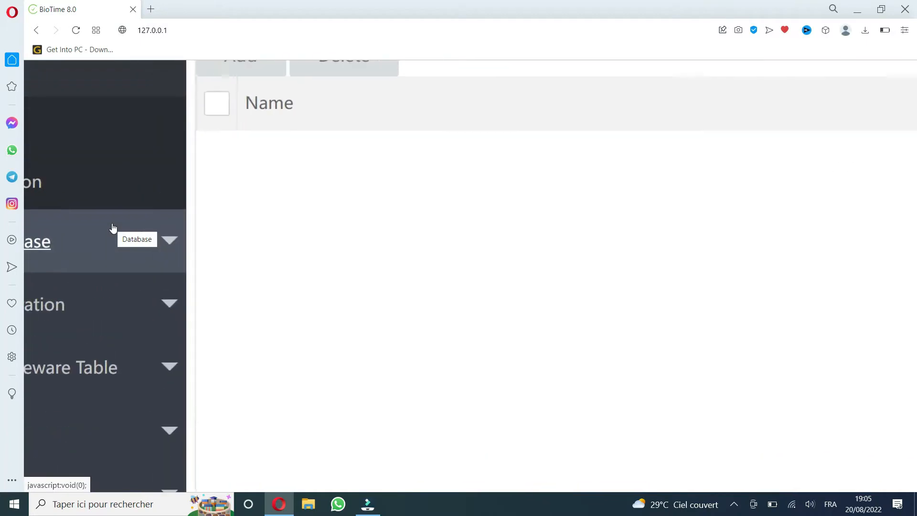
scroll(102, 323, "left", 3)
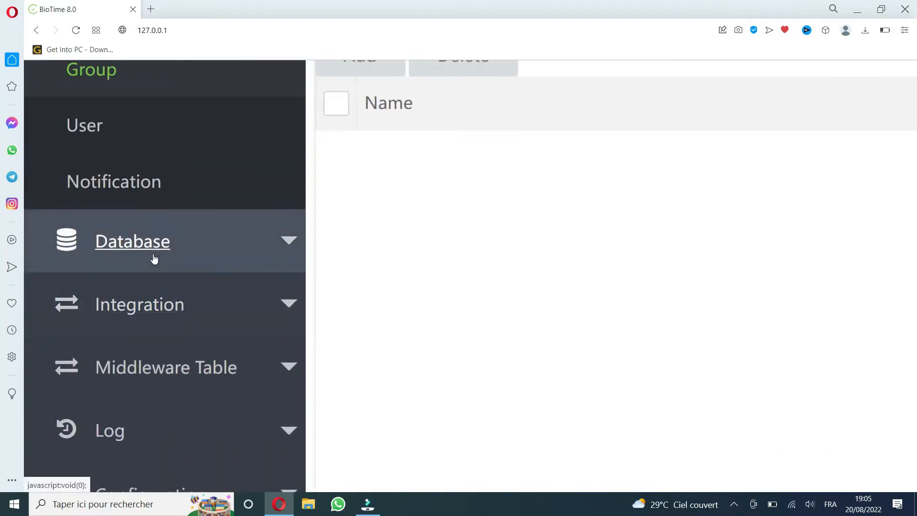
scroll(154, 258, "down", 5)
left_click(119, 234)
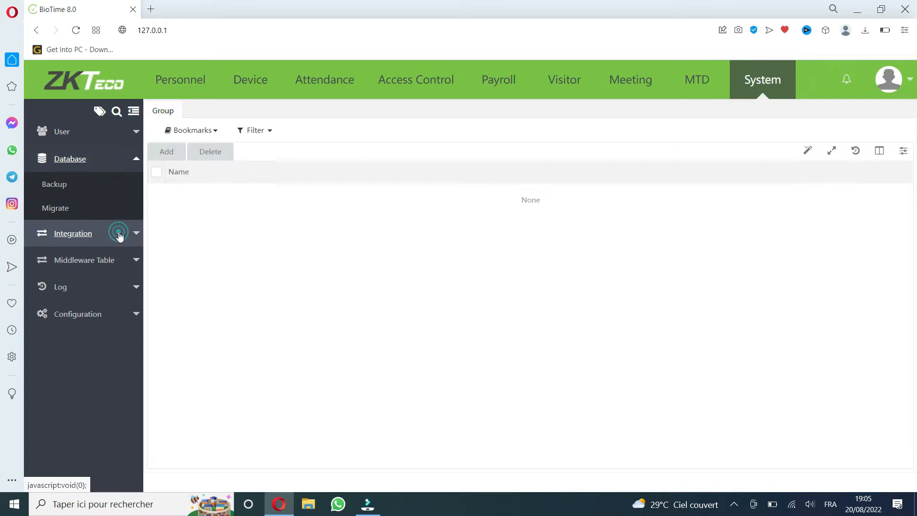
left_click(67, 189)
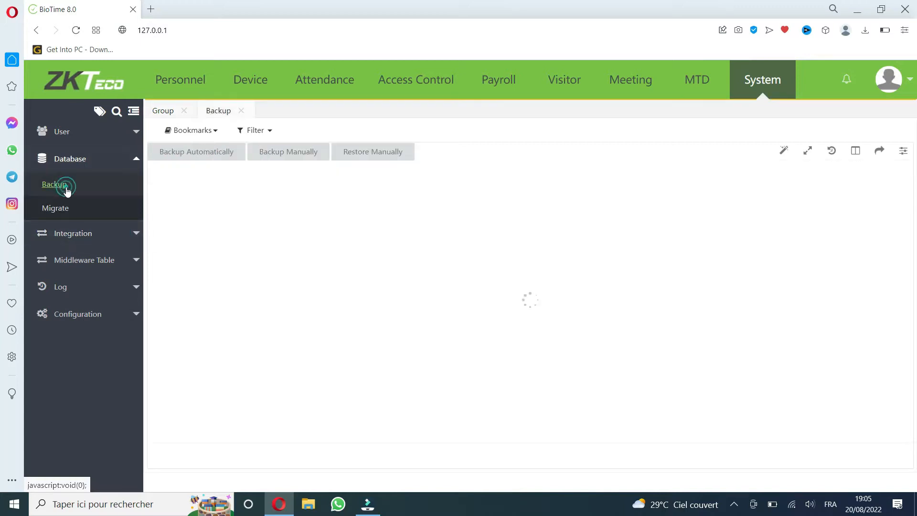
left_click(291, 154)
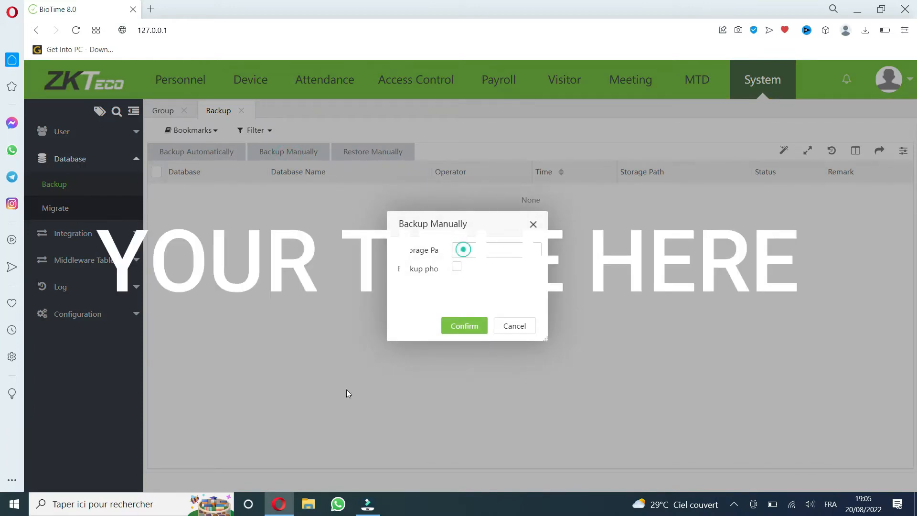
Step: Switch to File Explorer, create a folder named "backup biotime" on Disque local (C:) and open it
left_click(309, 502)
left_click(36, 290)
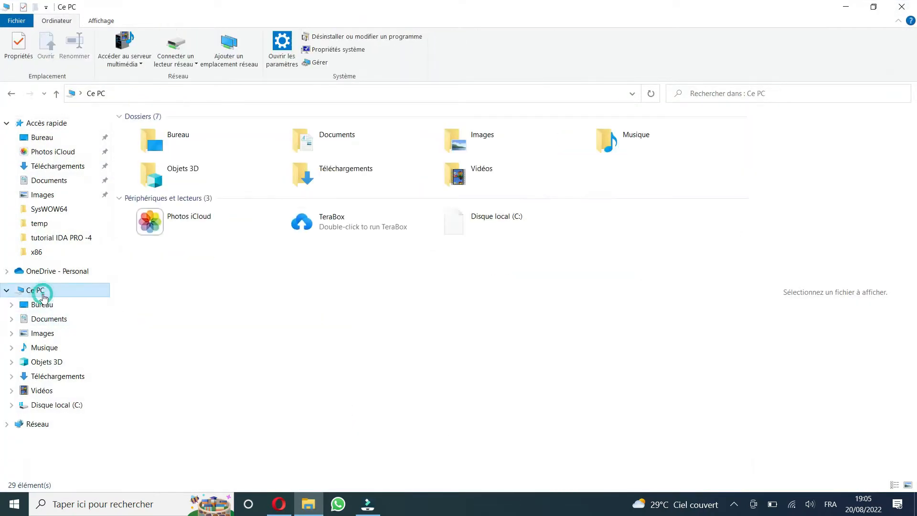
double_click(567, 232)
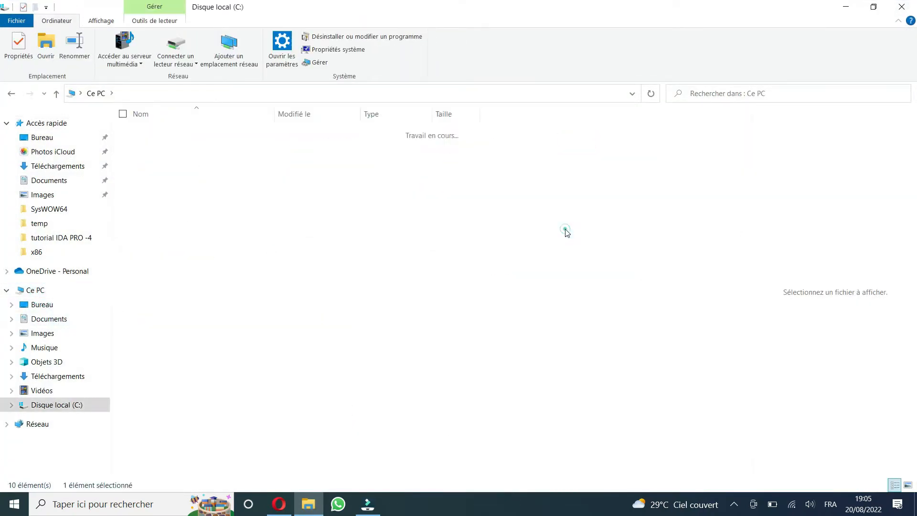
right_click(269, 410)
mouse_move(259, 380)
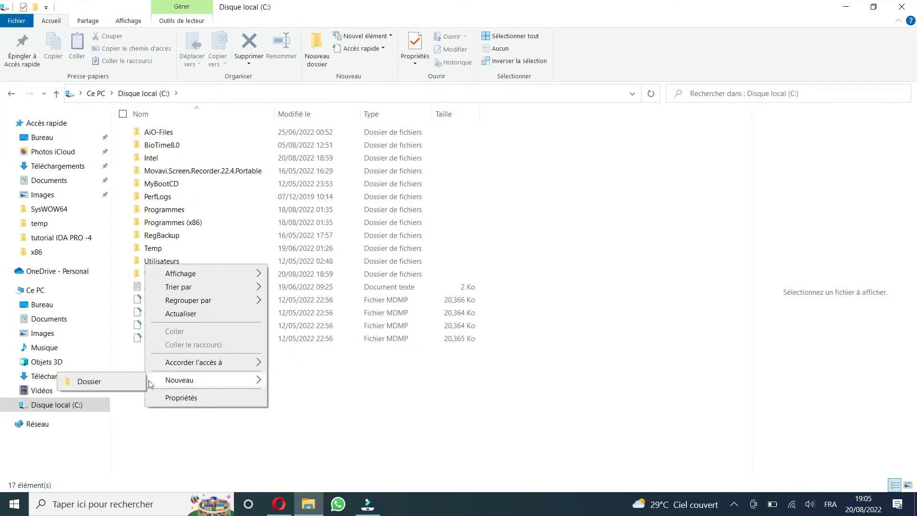
left_click(121, 381)
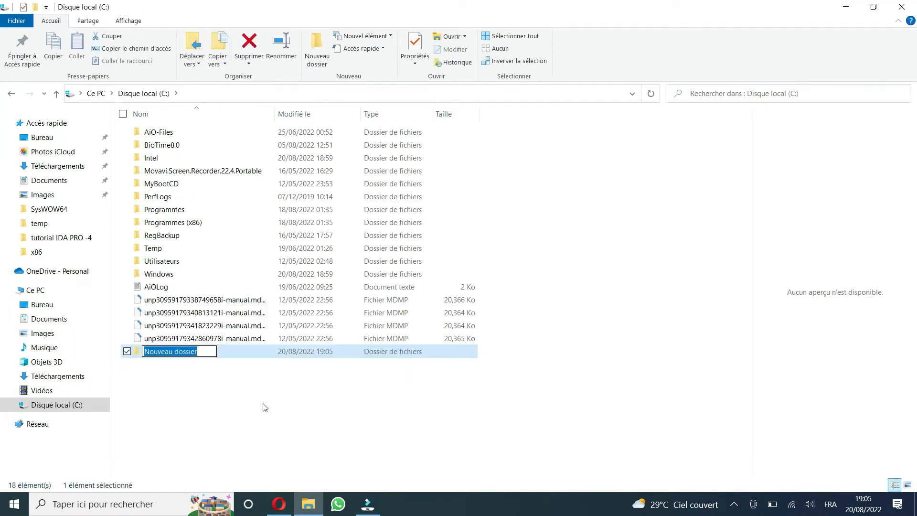
type("backu")
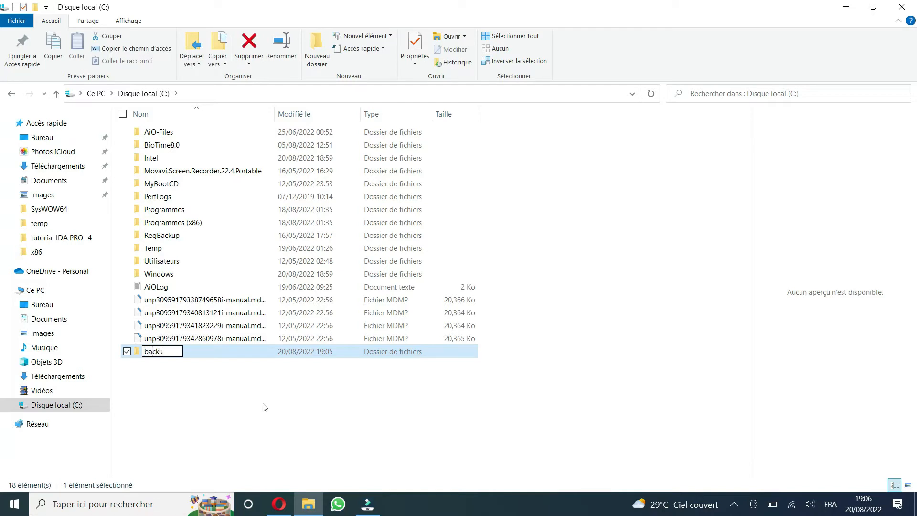
type("p biotime")
key("Return")
key("Return")
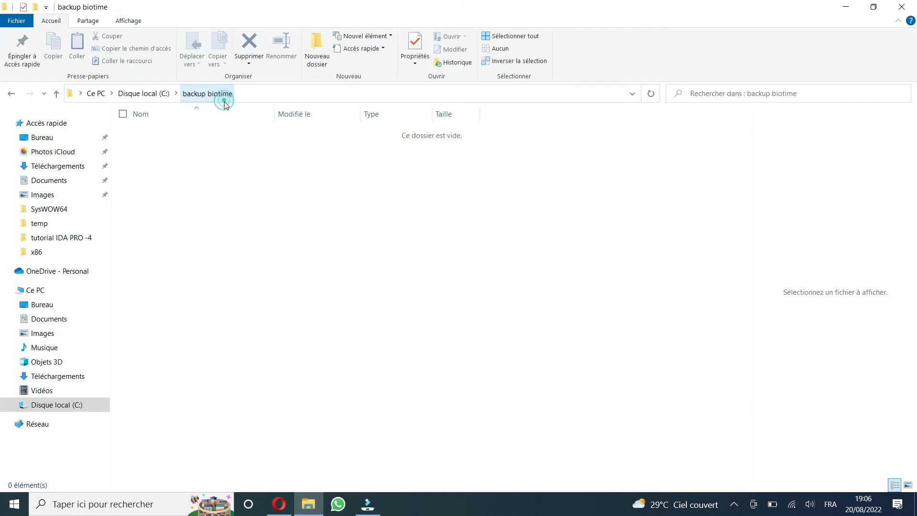
Step: Rename the "backup biotime" folder to "backupbiotime" without a space and open it
left_click(6, 96)
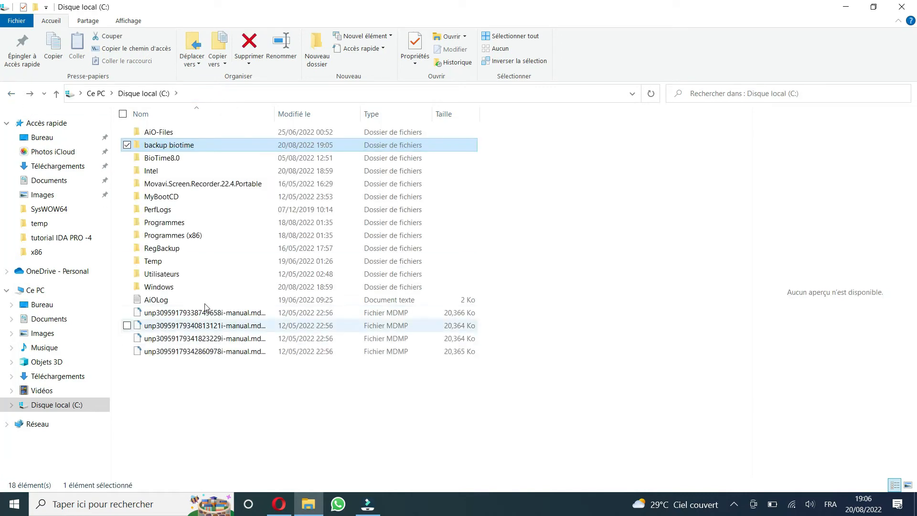
left_click(206, 145)
left_click(168, 144)
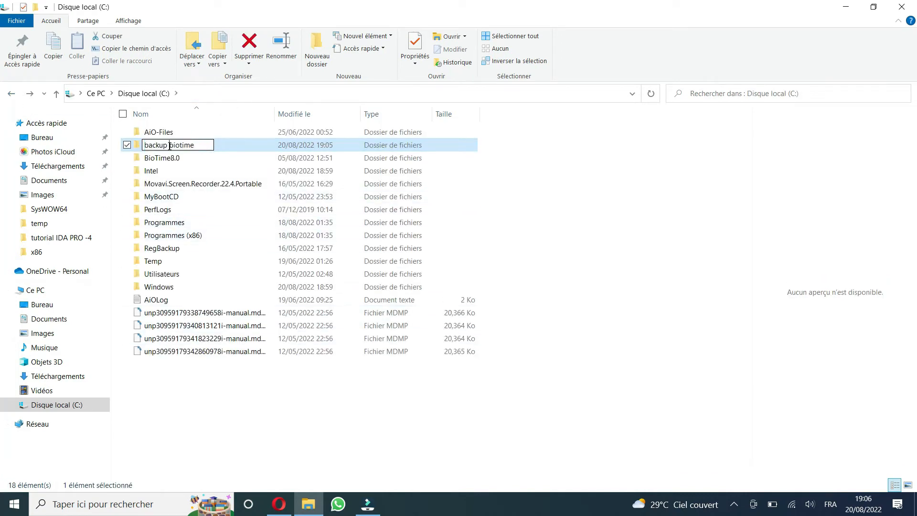
key("Delete")
left_click(215, 145)
double_click(215, 145)
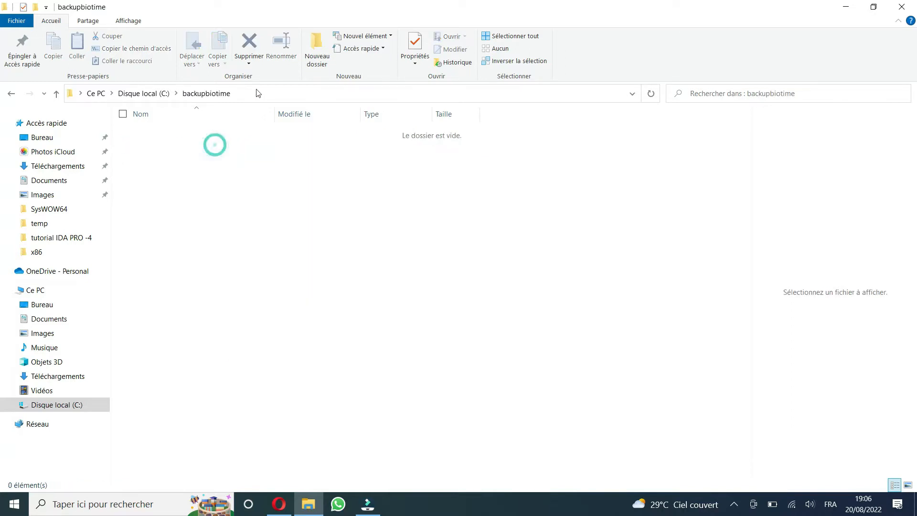
Step: Copy the folder's path and run the manual backup in BioTime with C:\backupbiotime as the storage path
left_click(257, 90)
key("ctrl+c")
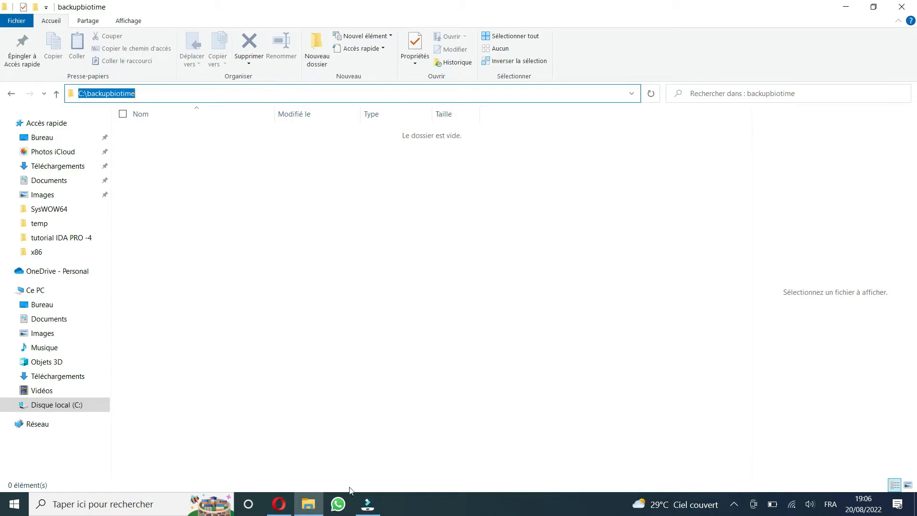
left_click(279, 504)
triple_click(524, 246)
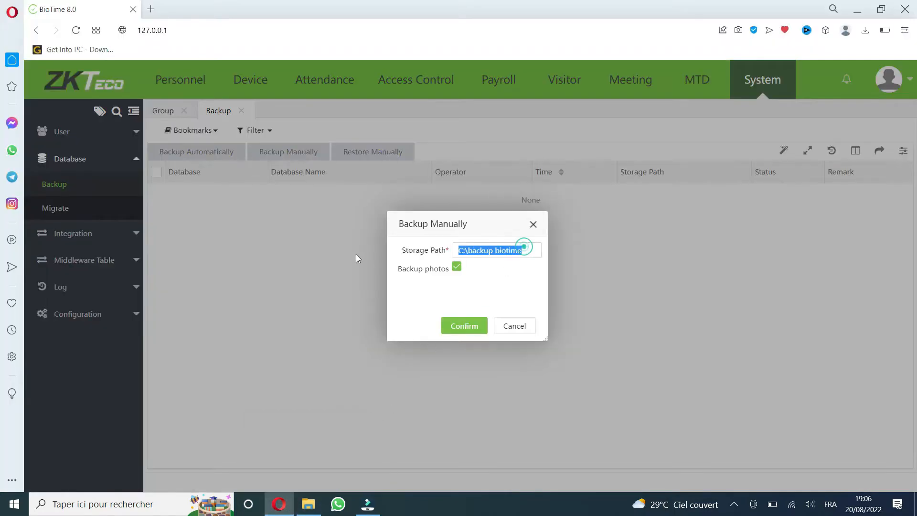
key("ctrl+v")
left_click(471, 325)
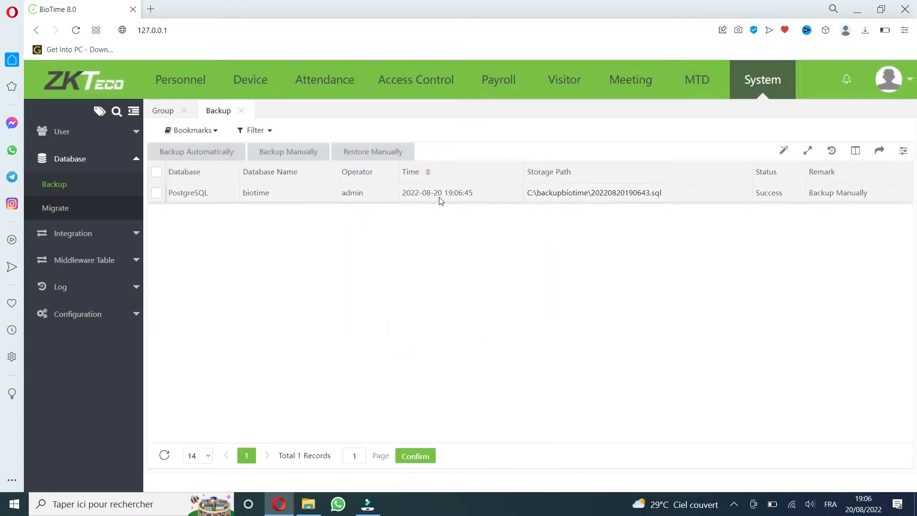
Step: Check the generated backup files in the backupbiotime folder, then clear the windows from the desktop
mouse_move(369, 505)
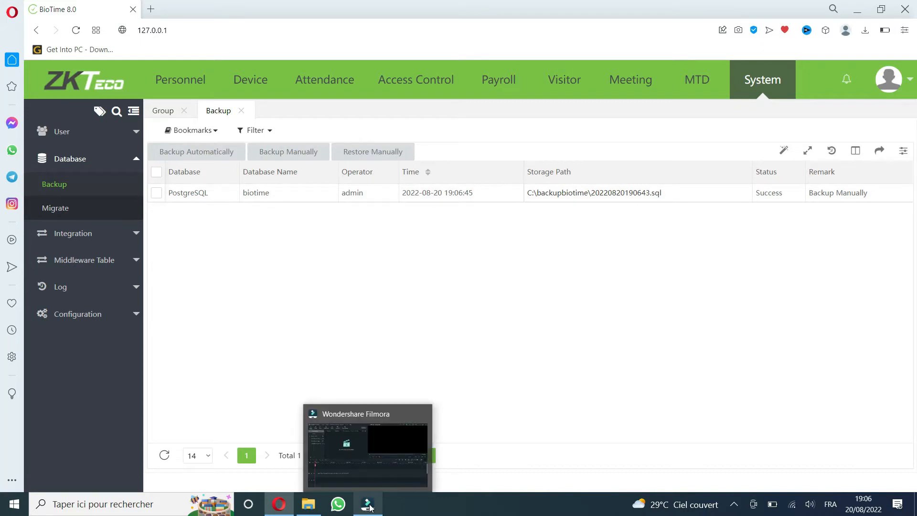
left_click(863, 14)
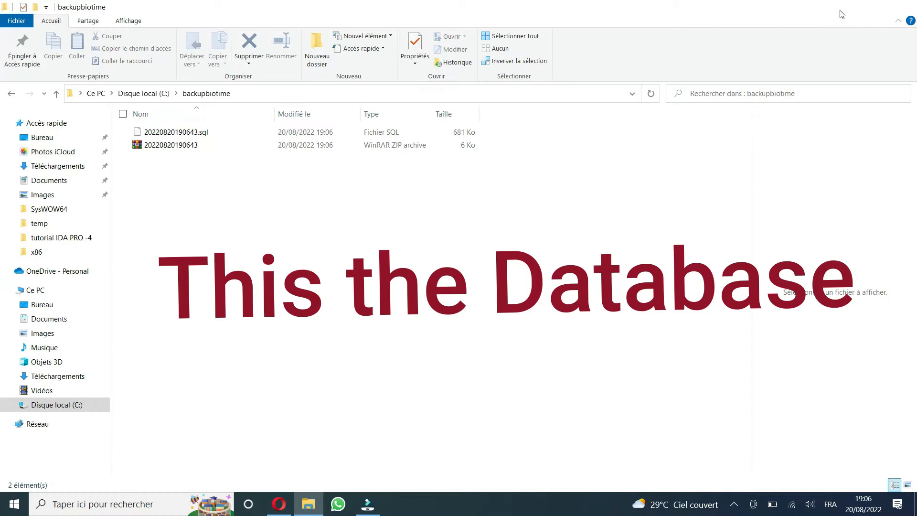
left_click(842, 14)
Step: Open the BioTime Platform Service Console, review its service status and minimize it
left_click(736, 508)
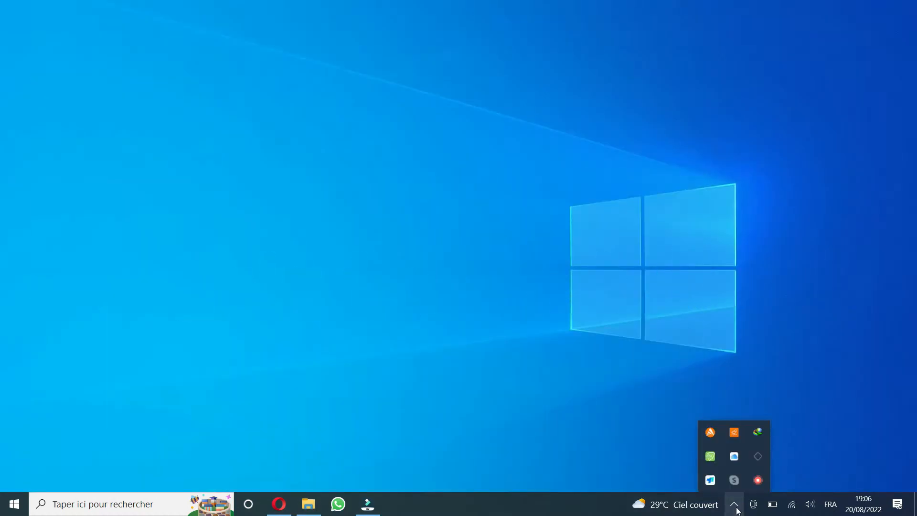
left_click(711, 456)
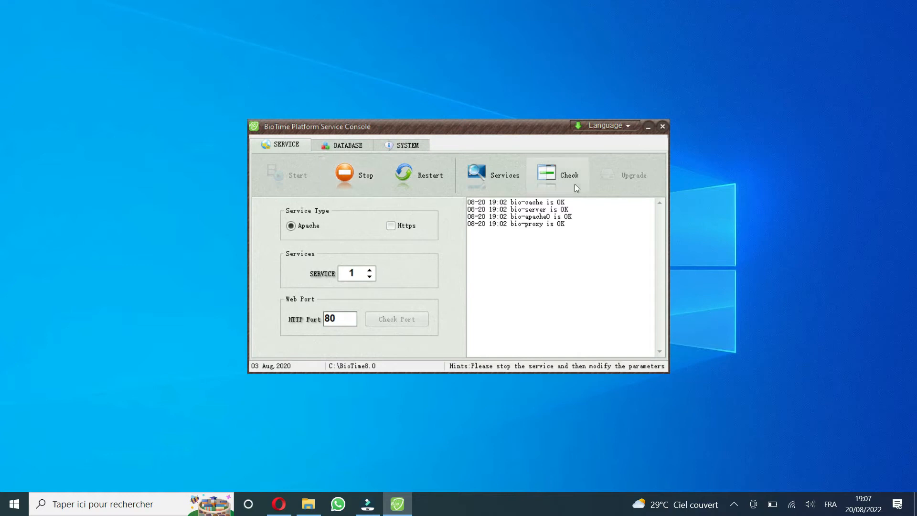
left_click(649, 128)
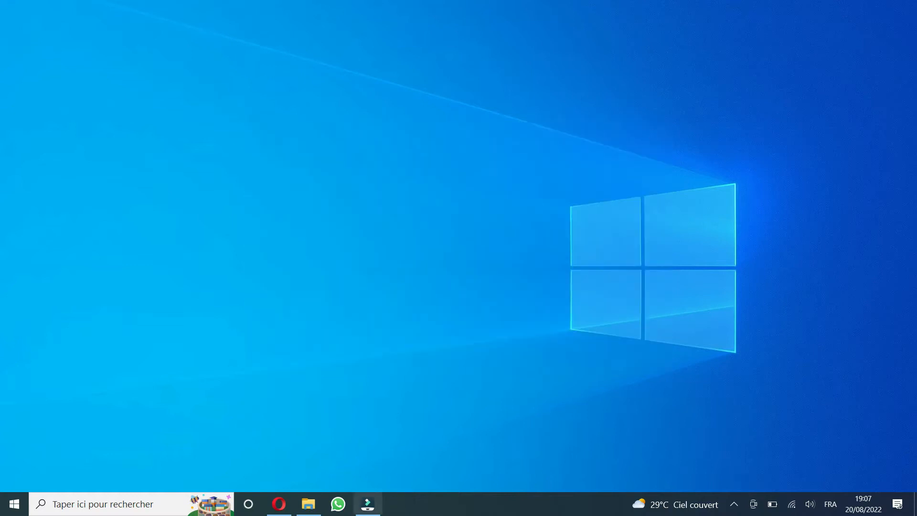
Step: Open the manual restore form in BioTime and paste the folder path C:\backupbiotime as the backup file
left_click(279, 504)
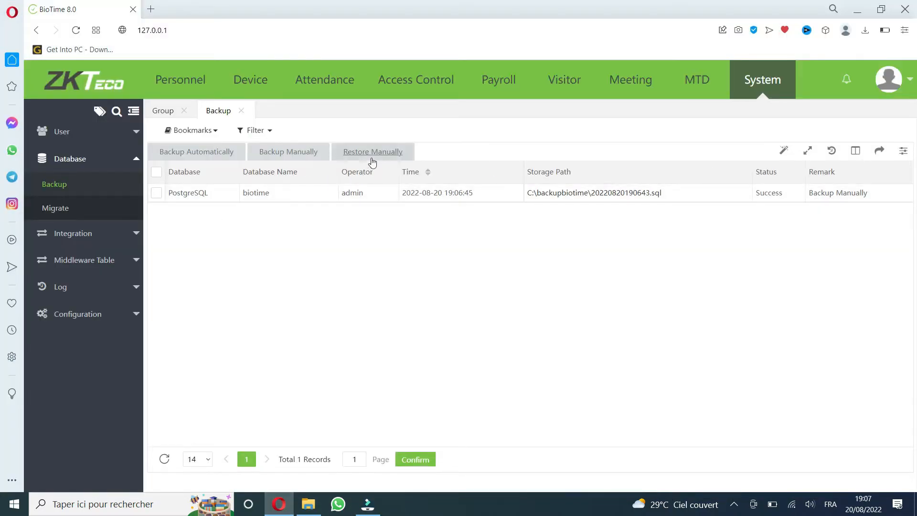
left_click(373, 153)
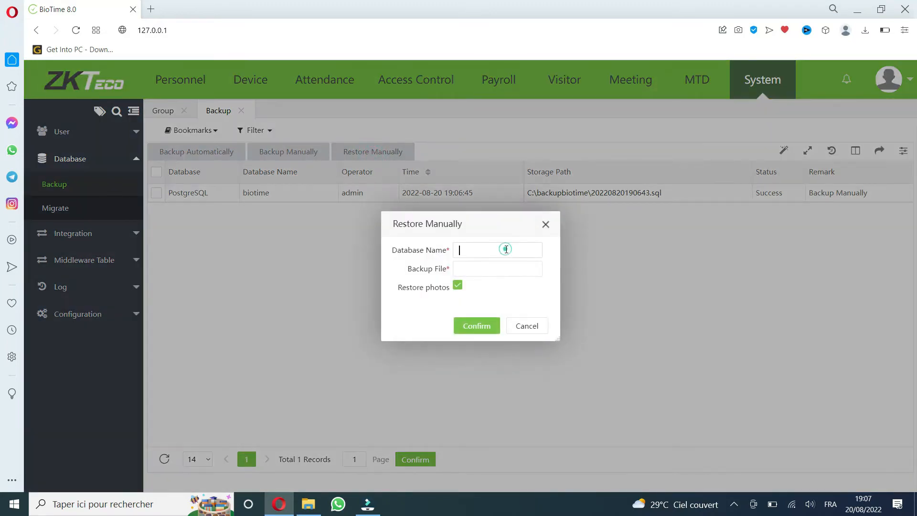
left_click(308, 504)
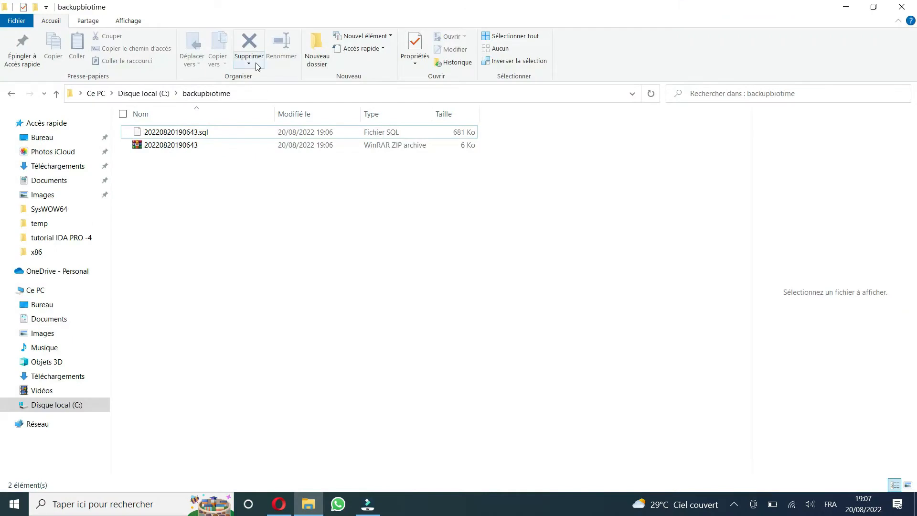
left_click(245, 93)
key("ctrl+c")
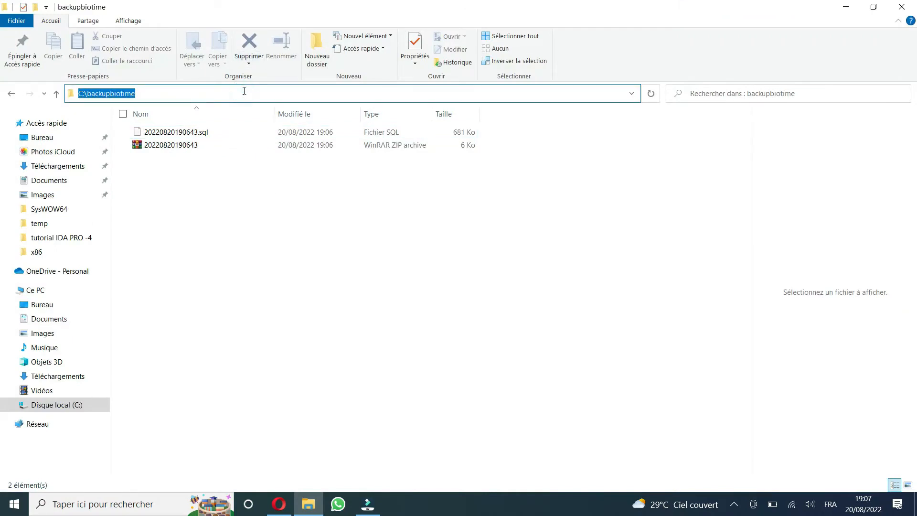
left_click(279, 504)
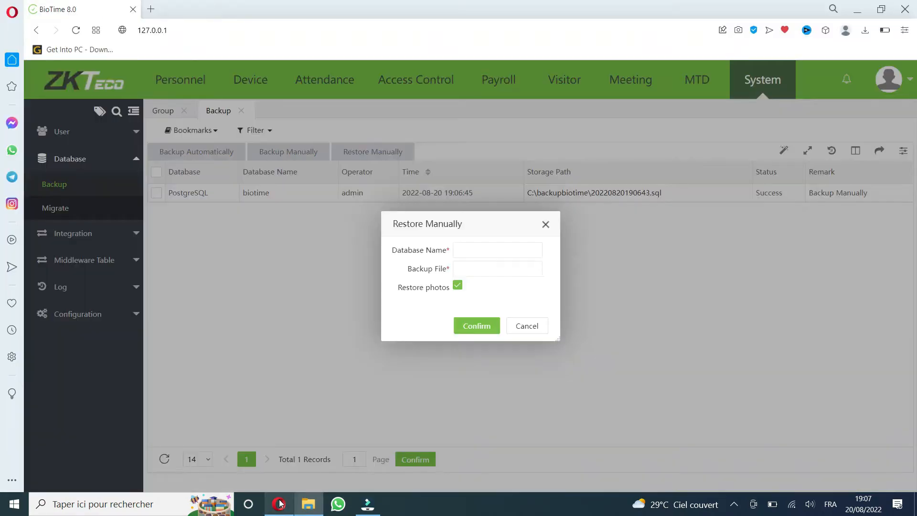
left_click(476, 270)
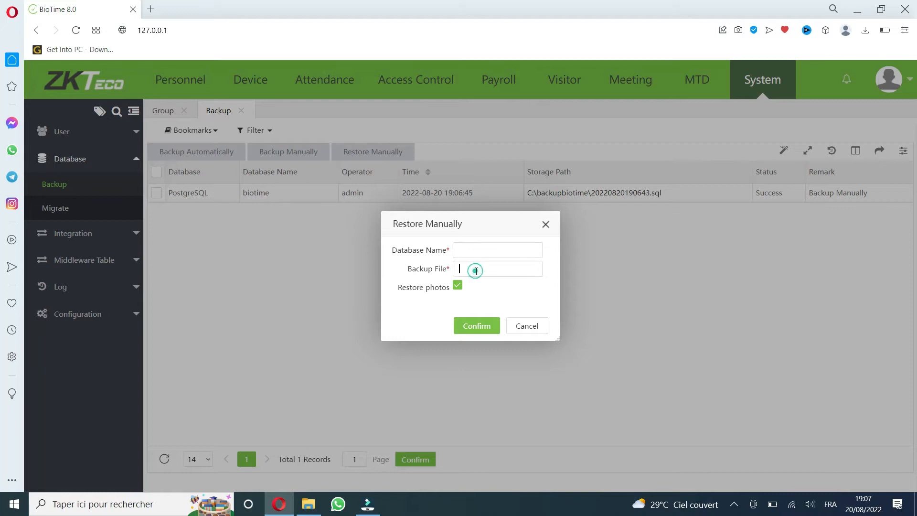
key("ctrl+v")
Step: Switch to the backupbiotime folder in File Explorer and copy the full name of the 20220820190643.sql backup file
left_click(309, 504)
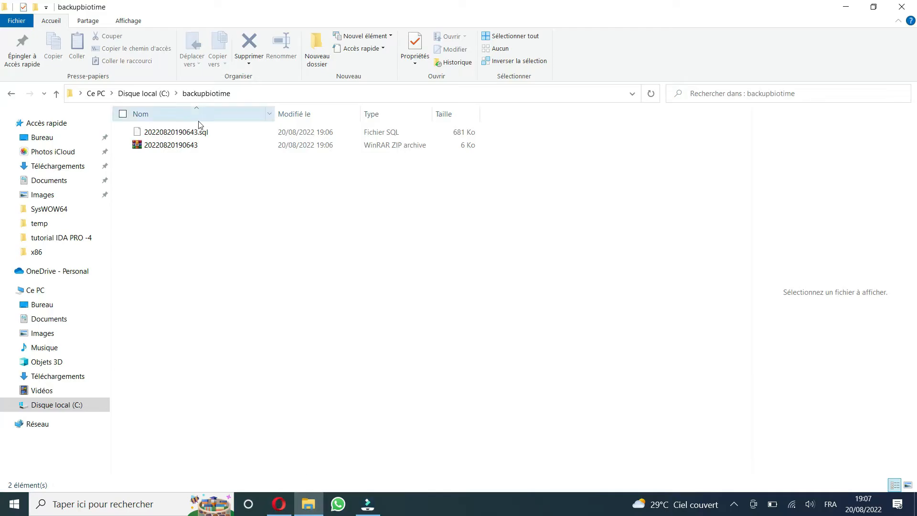
left_click(203, 137)
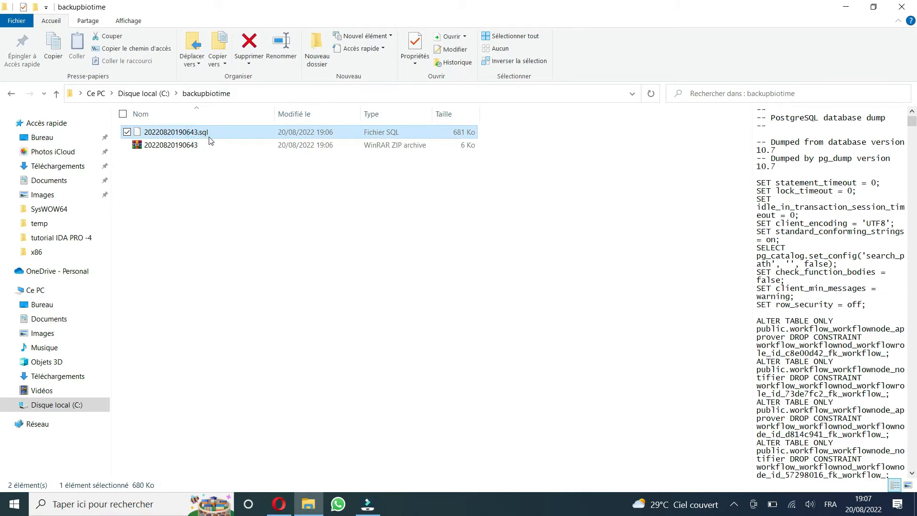
left_click(209, 137)
left_click(213, 132)
left_click_drag(214, 132, 142, 133)
key("ctrl+c")
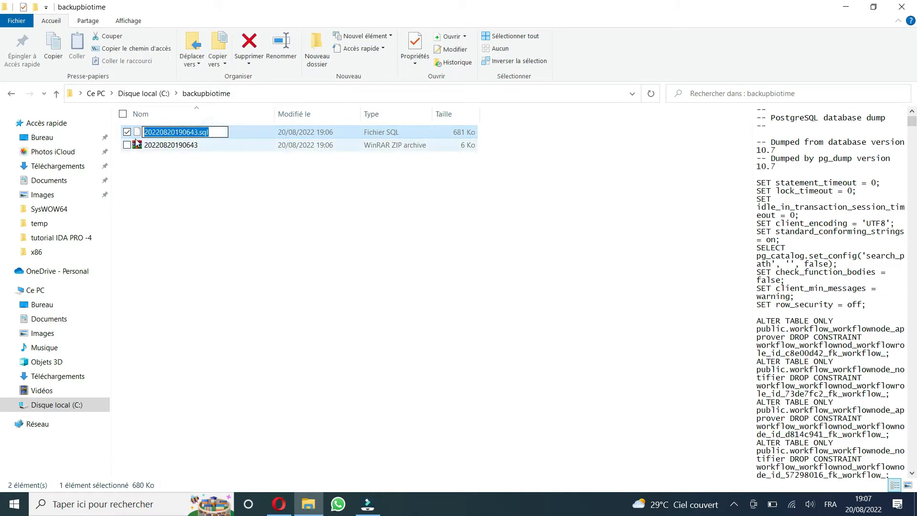
right_click(182, 131)
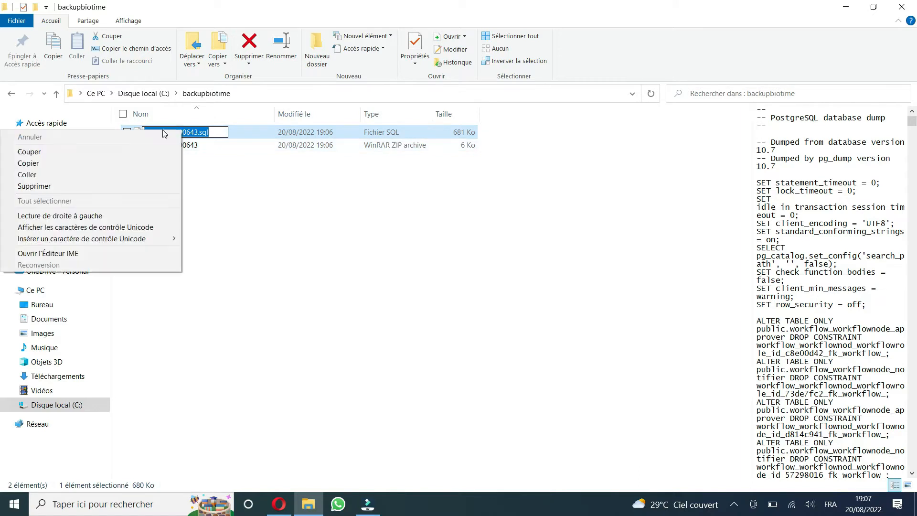
left_click(100, 163)
left_click(196, 216)
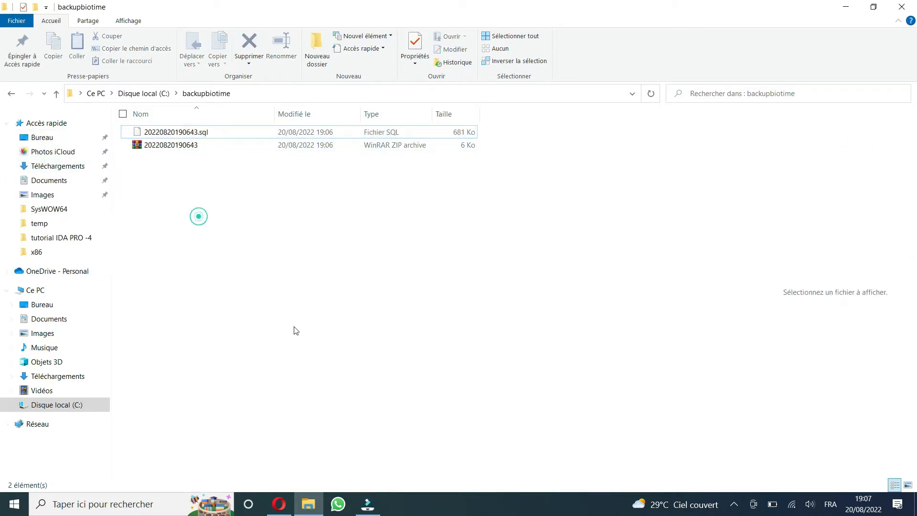
Step: Return to BioTime and append the copied file name to the backup file path, giving C:\backupbiotime\20220820190643.sql
left_click(286, 507)
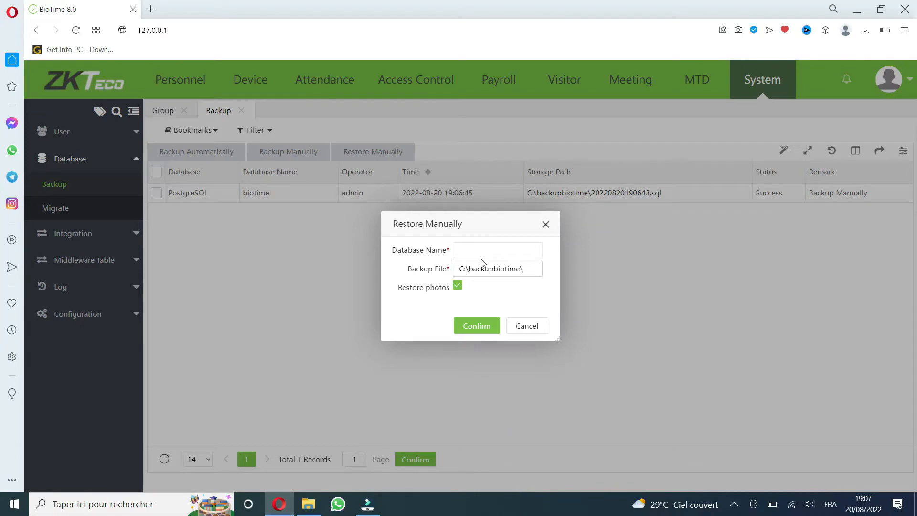
right_click(530, 270)
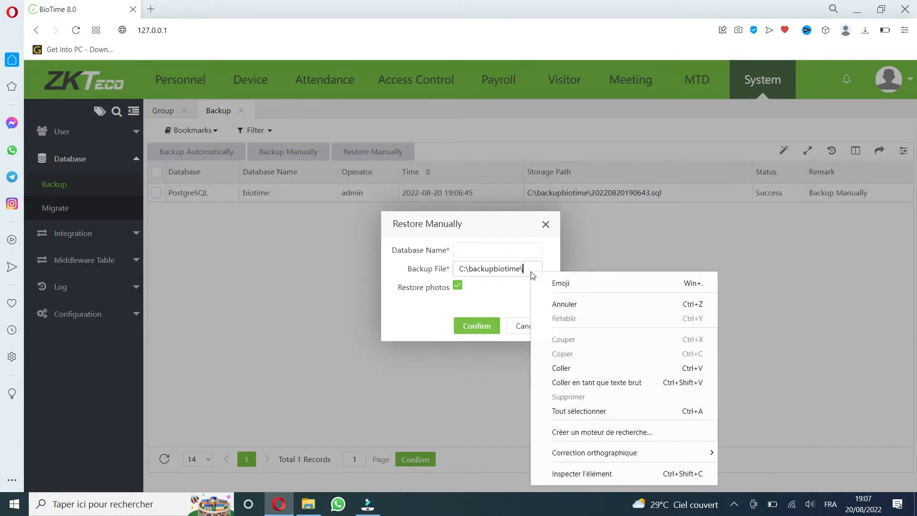
left_click(561, 367)
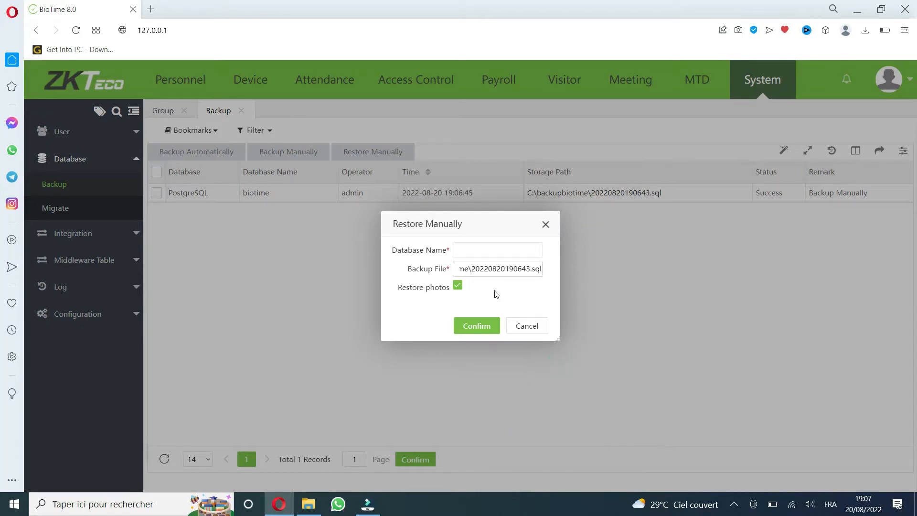
left_click_drag(472, 270, 546, 275)
Step: Set the restore's database name to biotimeback and run the manual restore with photos included
left_click(518, 250)
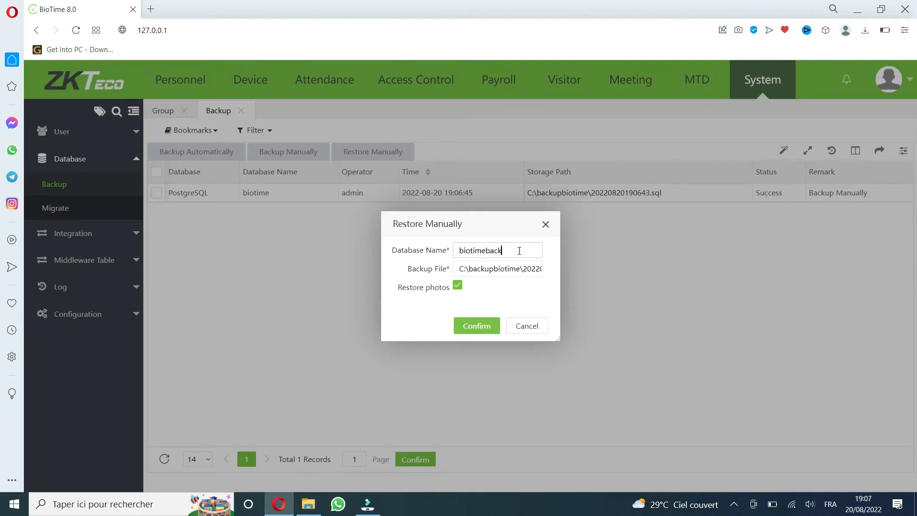
scroll(500, 273, "up", 5)
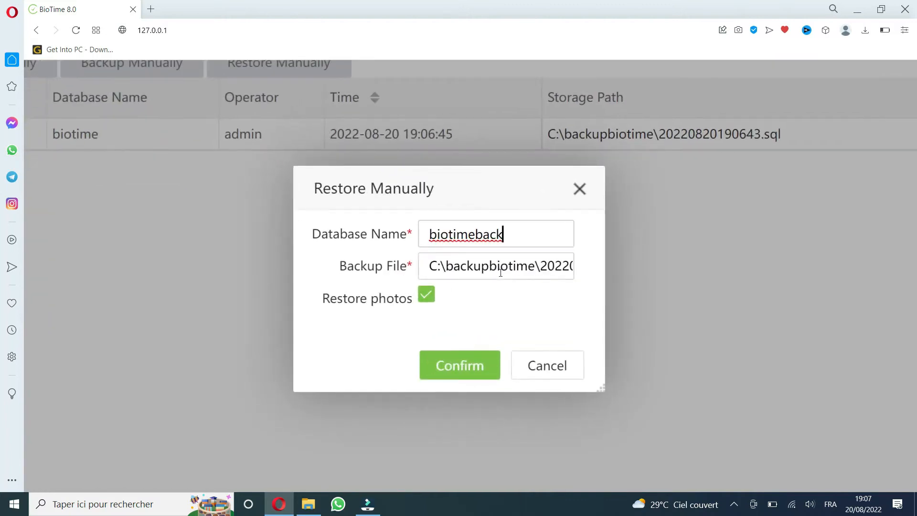
left_click_drag(506, 236, 421, 236)
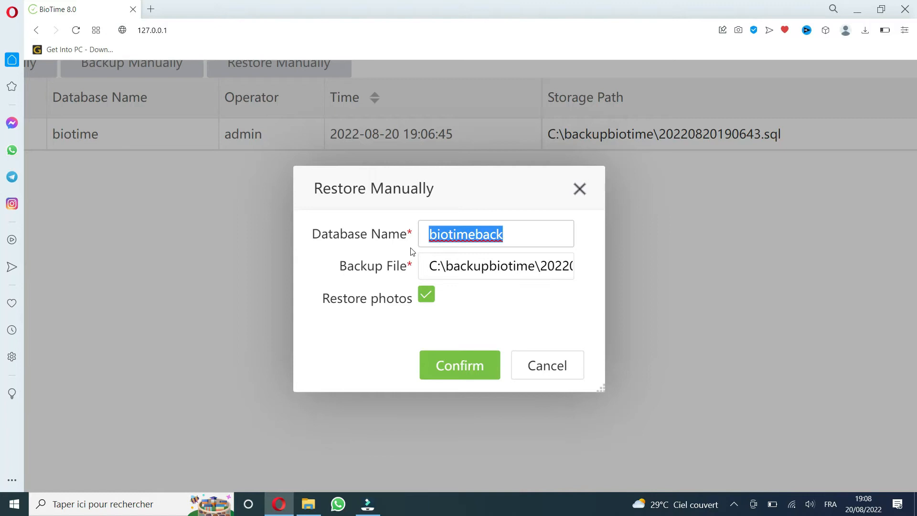
key("ctrl+minus")
key("ctrl+minus")
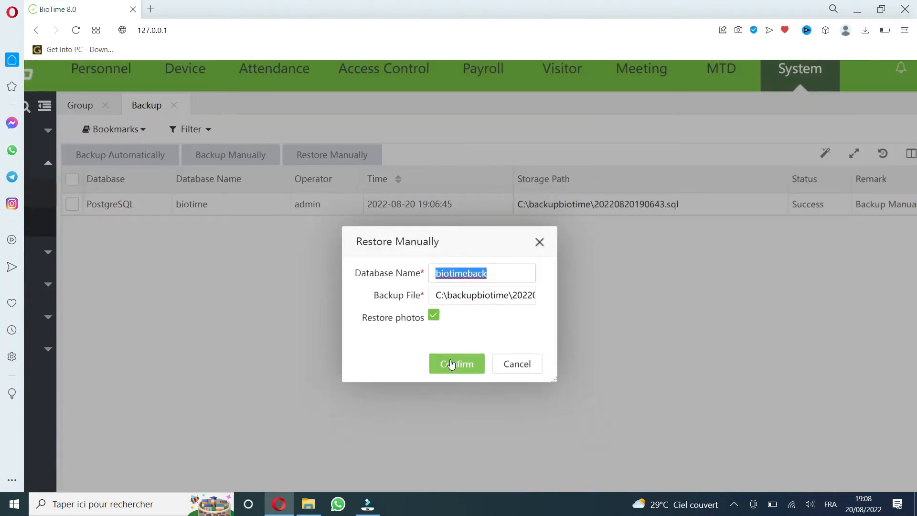
key("ctrl+minus")
key("ctrl+minus")
left_click(476, 335)
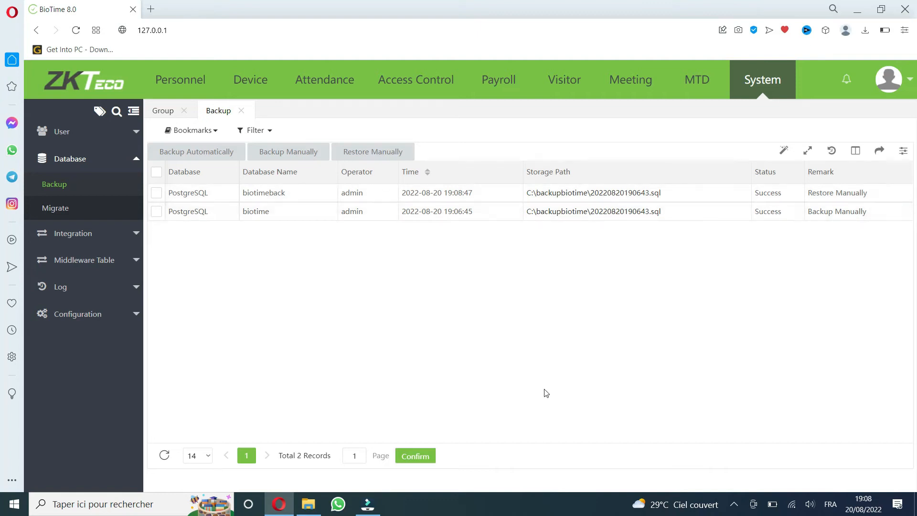
Step: Close the browser and the backupbiotime folder window, and reopen BioTime at 127.0.0.1 in Opera
left_click(735, 504)
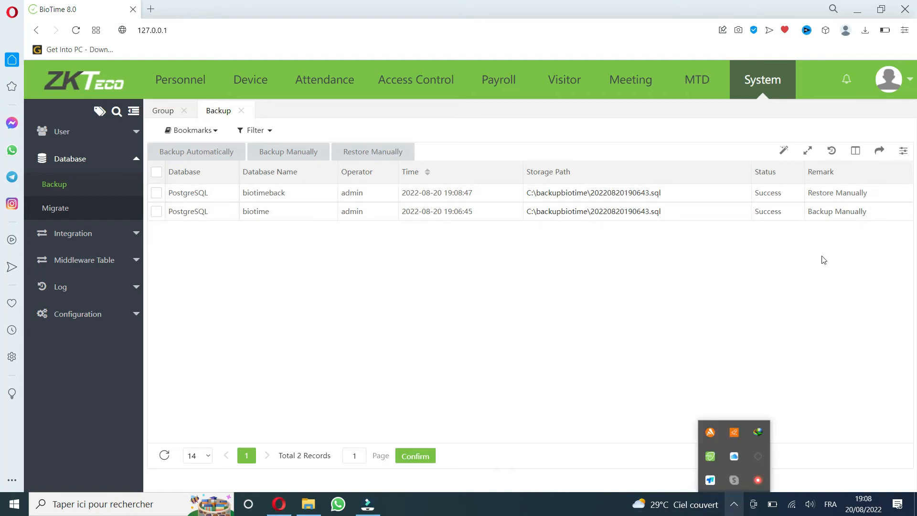
left_click(905, 9)
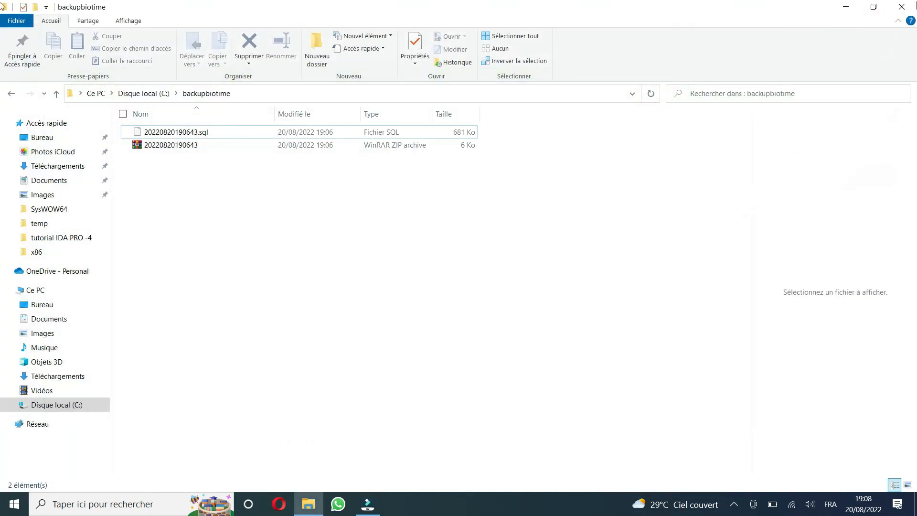
left_click(902, 6)
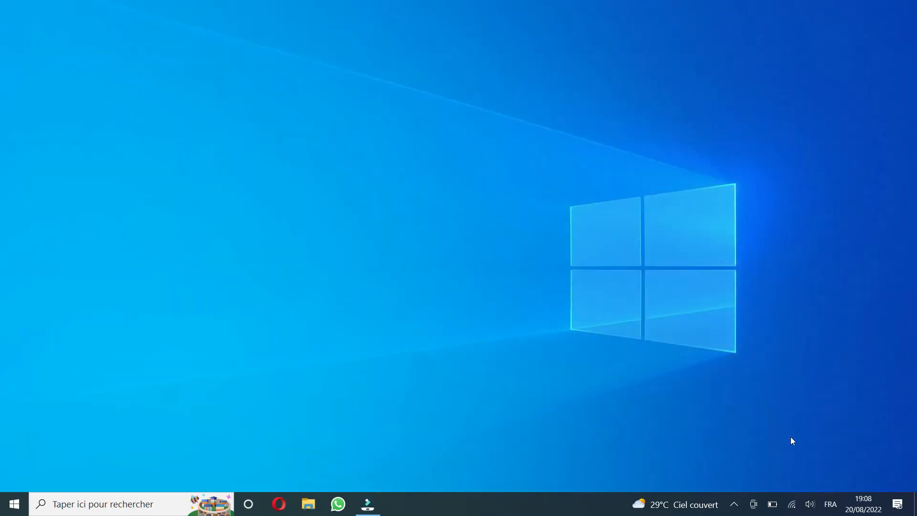
left_click(739, 505)
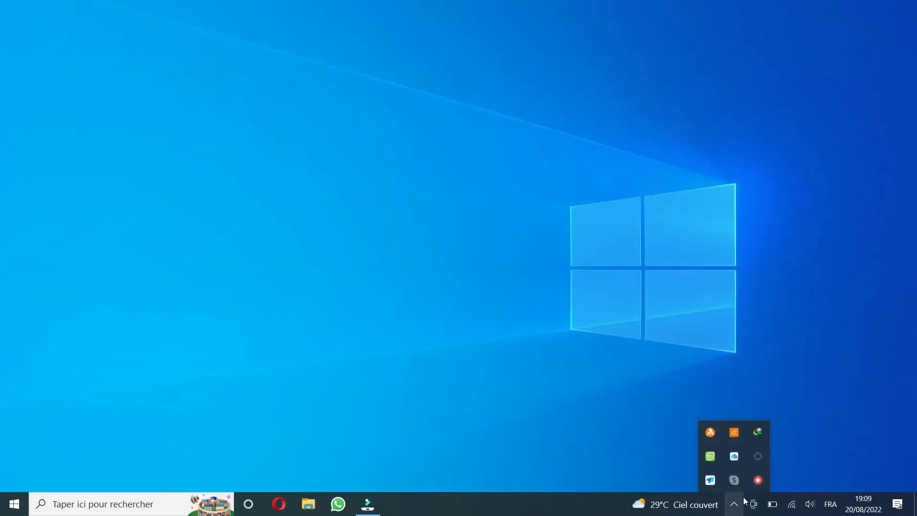
left_click(286, 503)
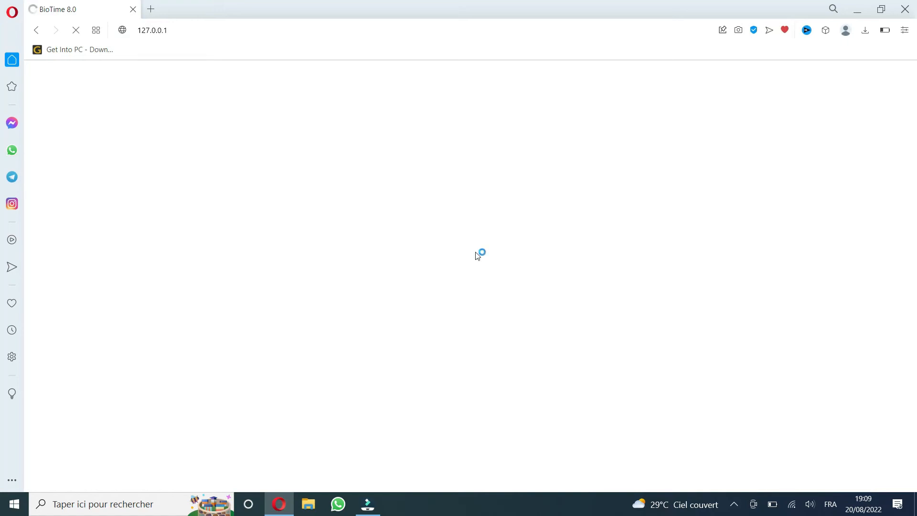
left_click(226, 28)
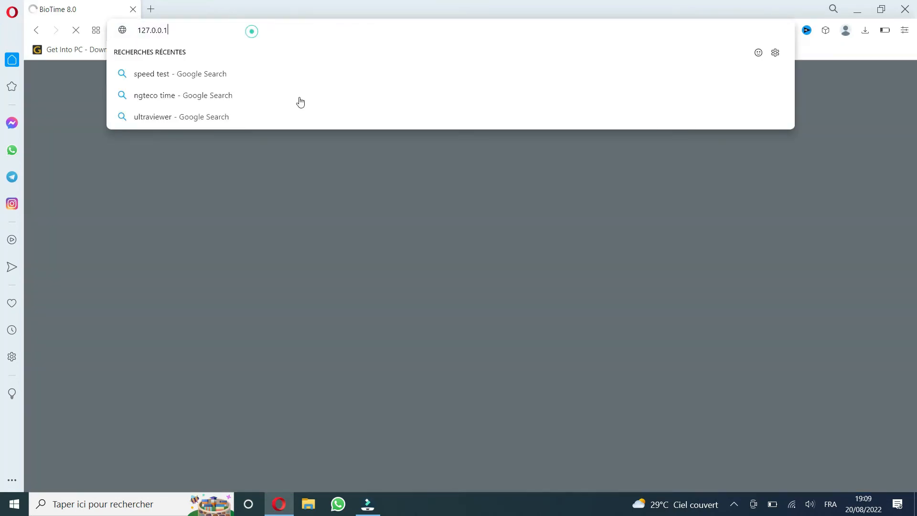
left_click(358, 215)
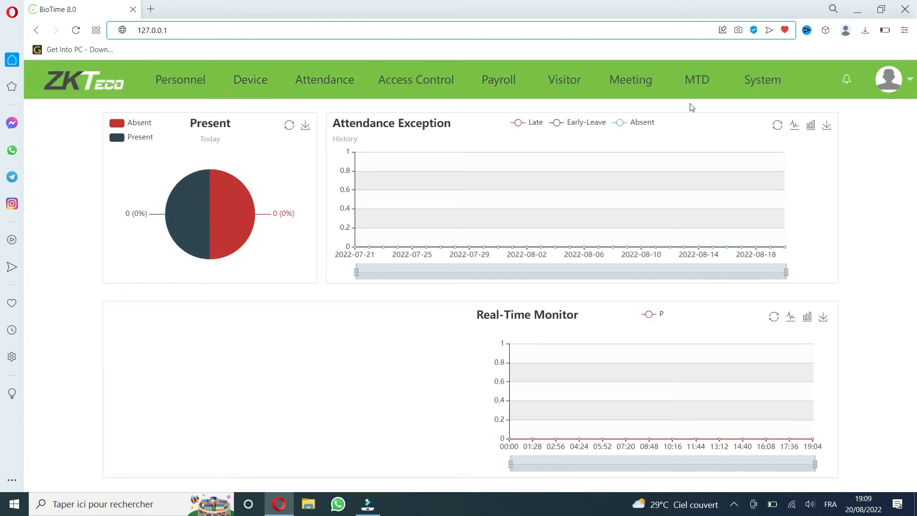
Step: Open the BioTime Platform Service Console and stop the BioTime service
left_click(744, 504)
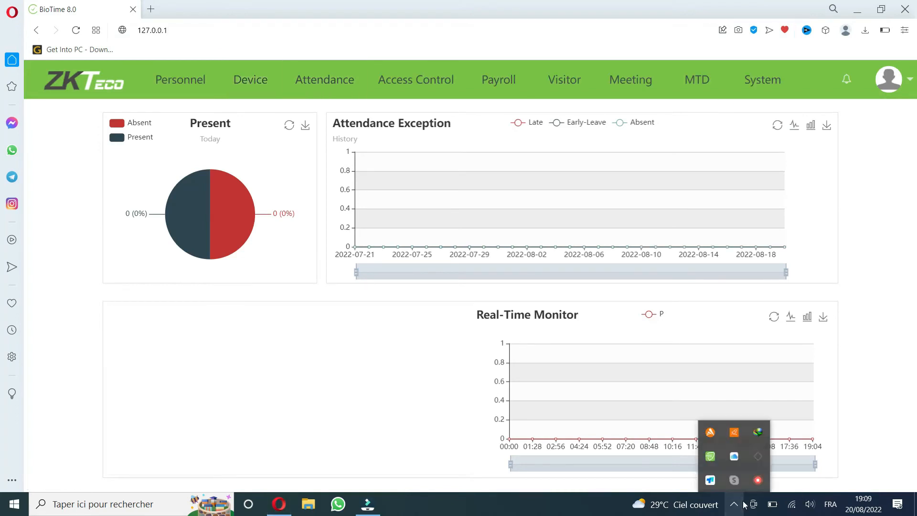
left_click(710, 456)
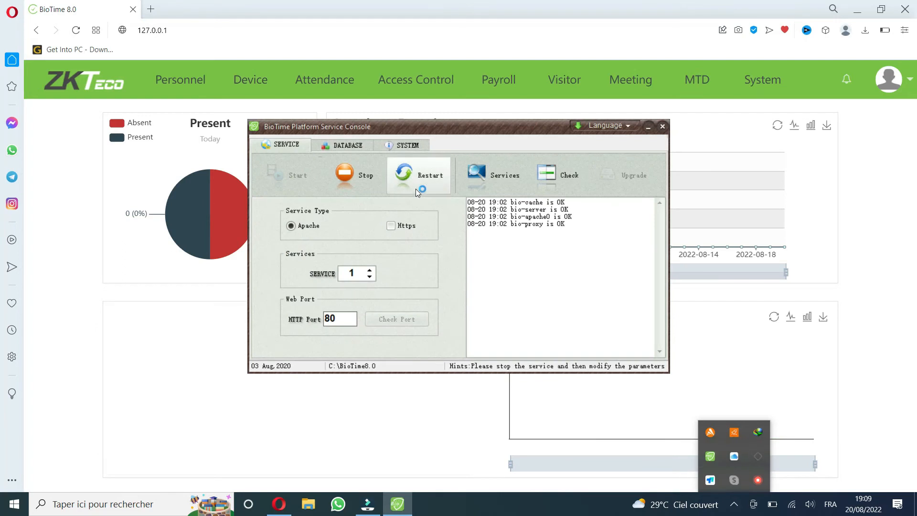
left_click(361, 177)
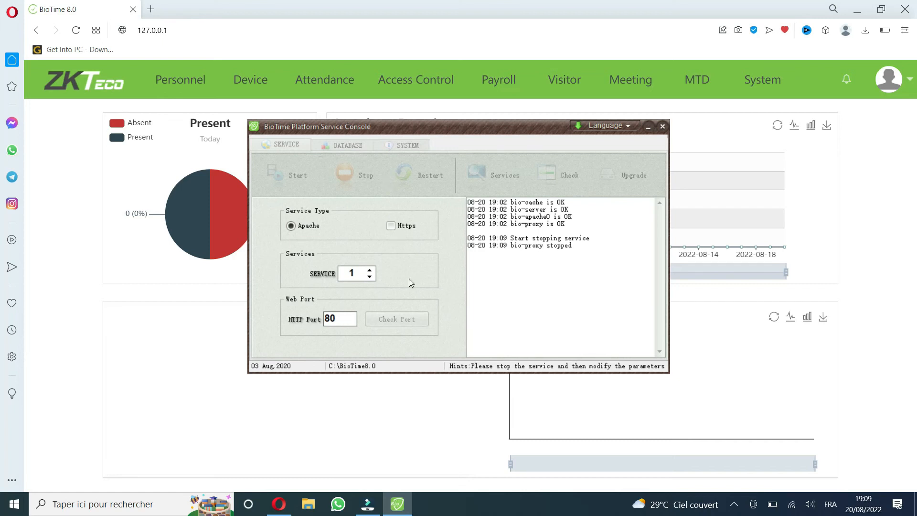
left_click(740, 509)
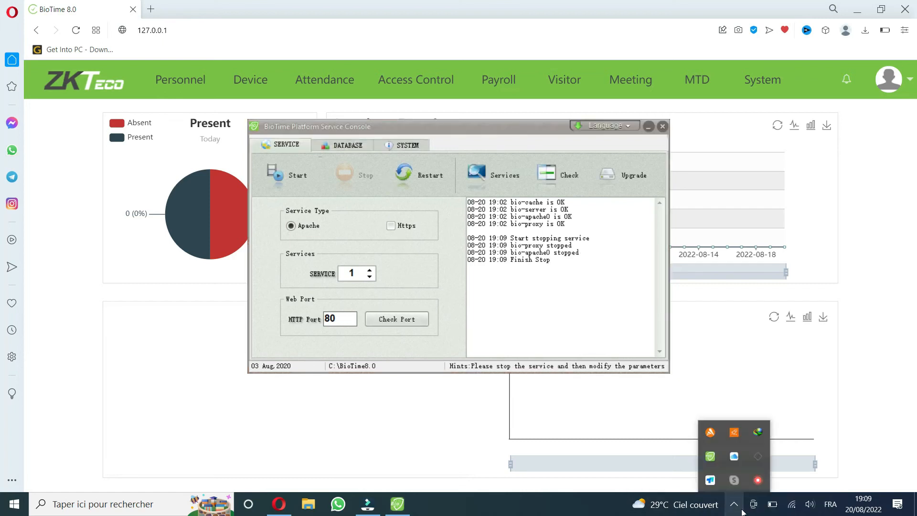
left_click(742, 511)
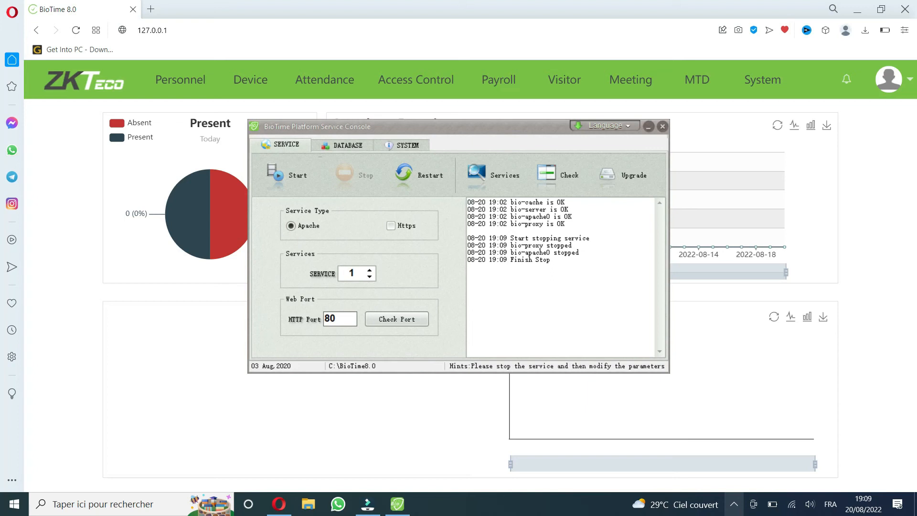
Step: Show the console's database connection settings and minimize the browser window behind the console
left_click(357, 147)
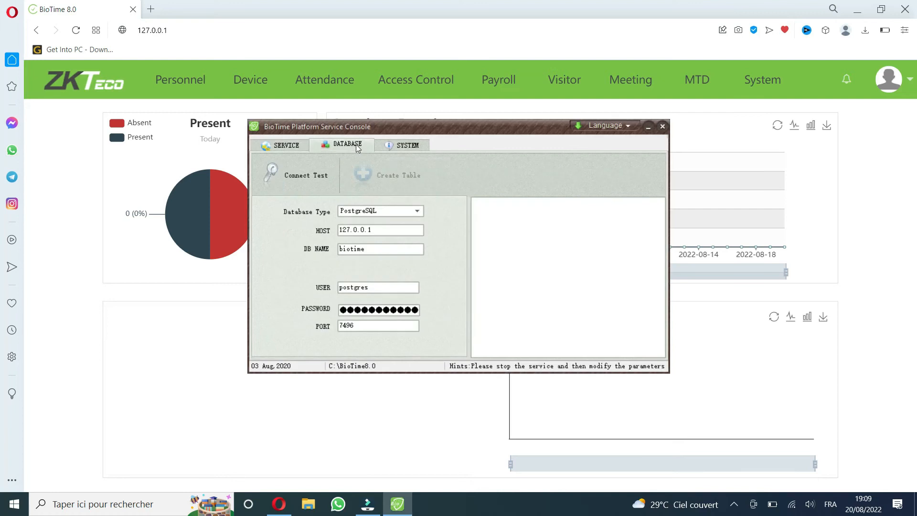
left_click(374, 250)
left_click_drag(375, 249, 314, 248)
left_click(763, 80)
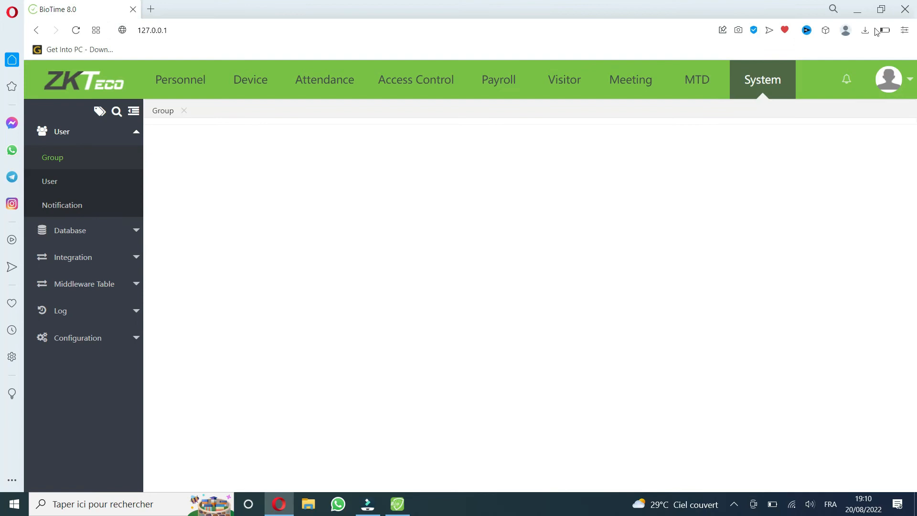
left_click(857, 11)
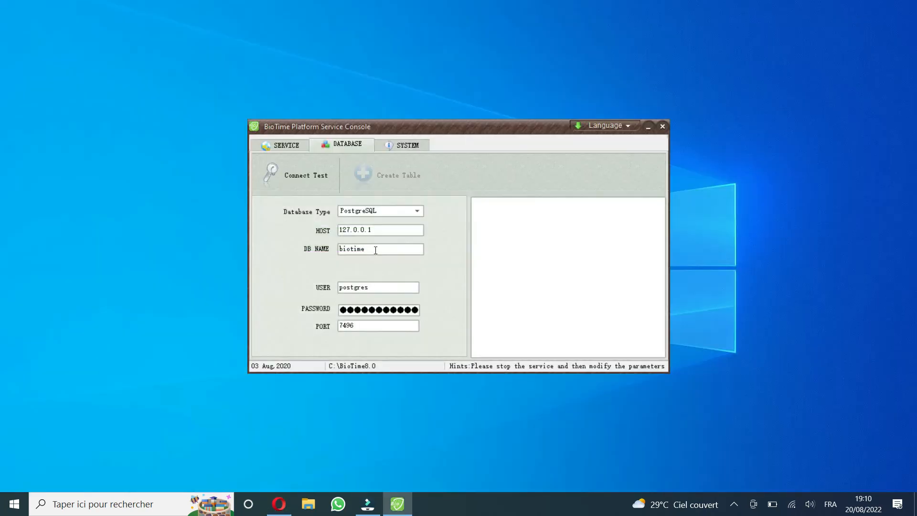
Step: Change the console's database name to biotimeback and run the connection test
left_click(376, 250)
type("back")
left_click_drag(394, 251, 309, 255)
left_click(293, 187)
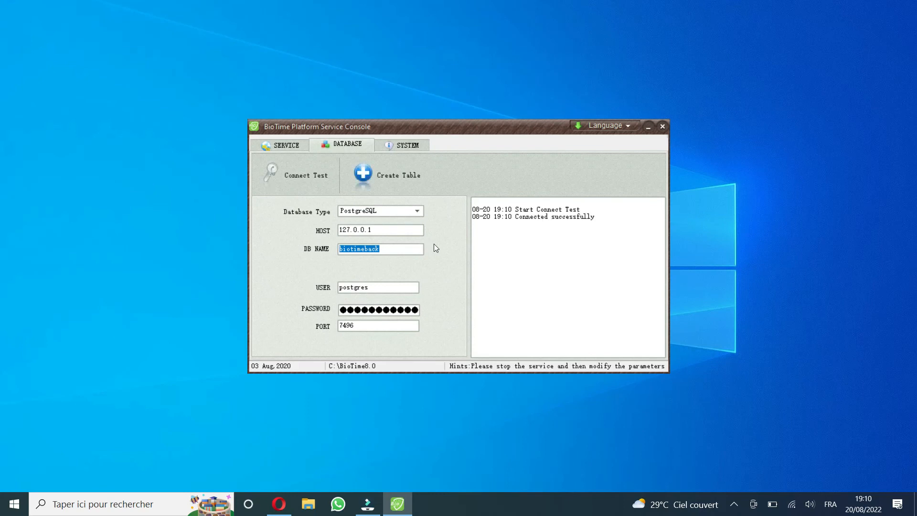
Step: Create the tables for the biotimeback database and follow the progress in the console log
left_click(403, 181)
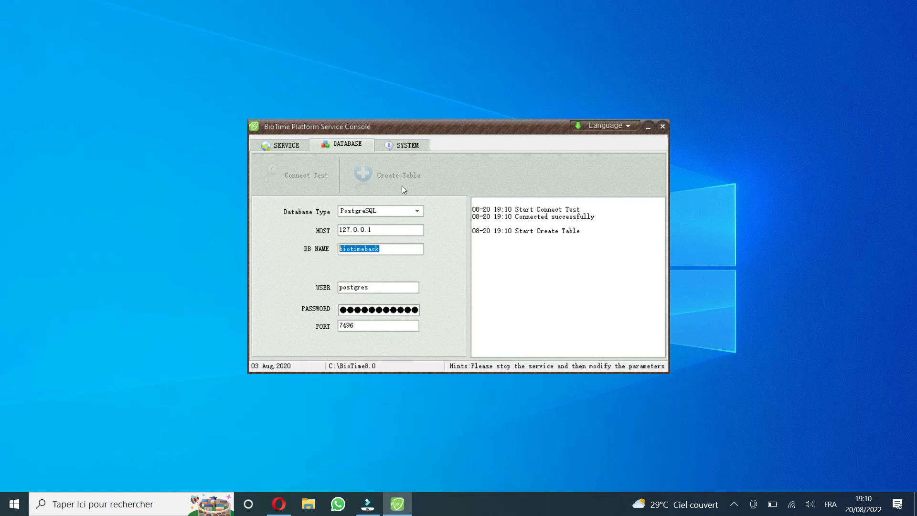
left_click(402, 251)
left_click_drag(595, 216, 518, 232)
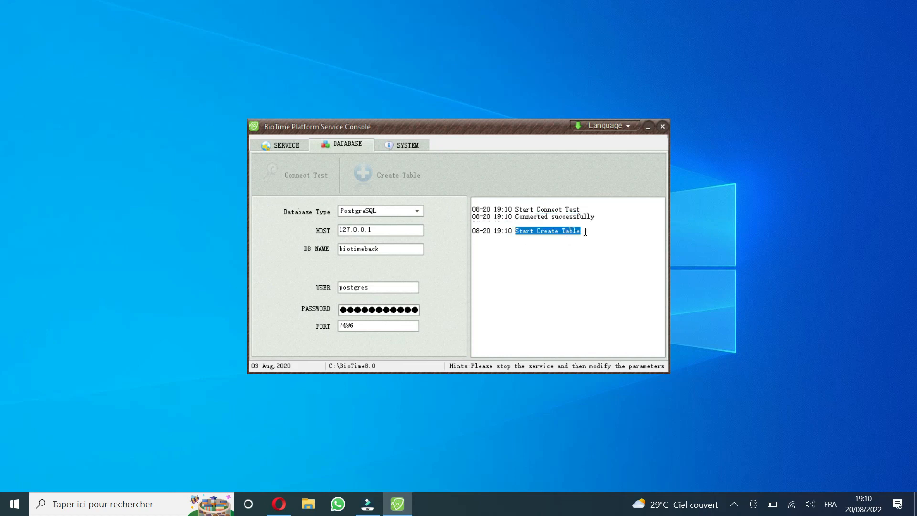
left_click_drag(611, 238, 409, 240)
Step: Start the BioTime service again, check its log, and reload the BioTime page in Opera
left_click(271, 150)
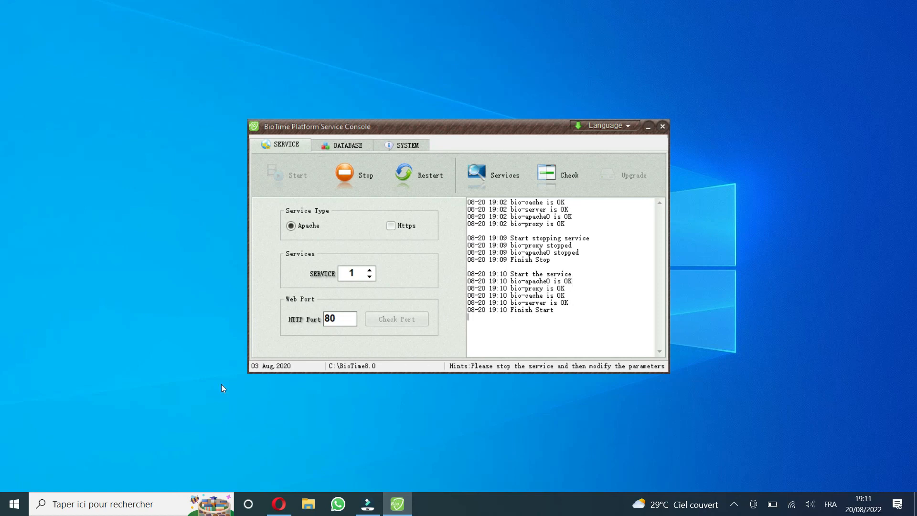
left_click_drag(498, 301, 479, 304)
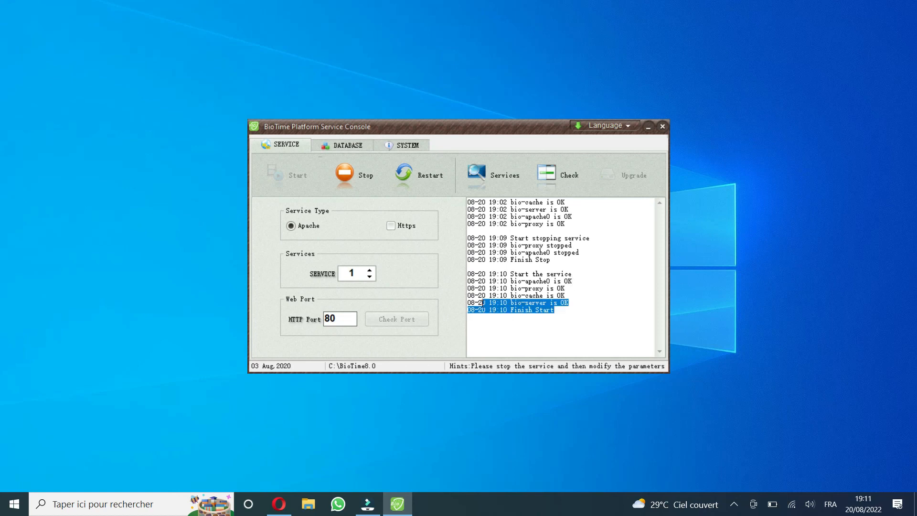
left_click(279, 504)
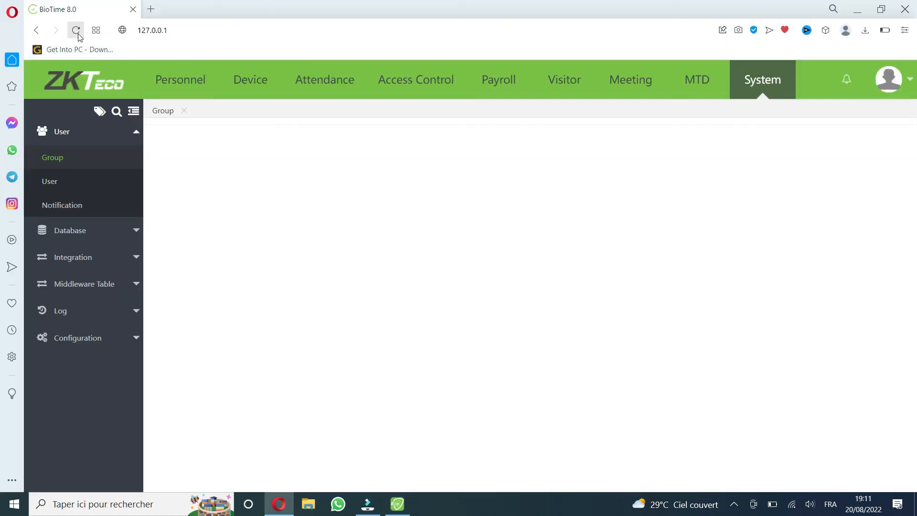
left_click(76, 31)
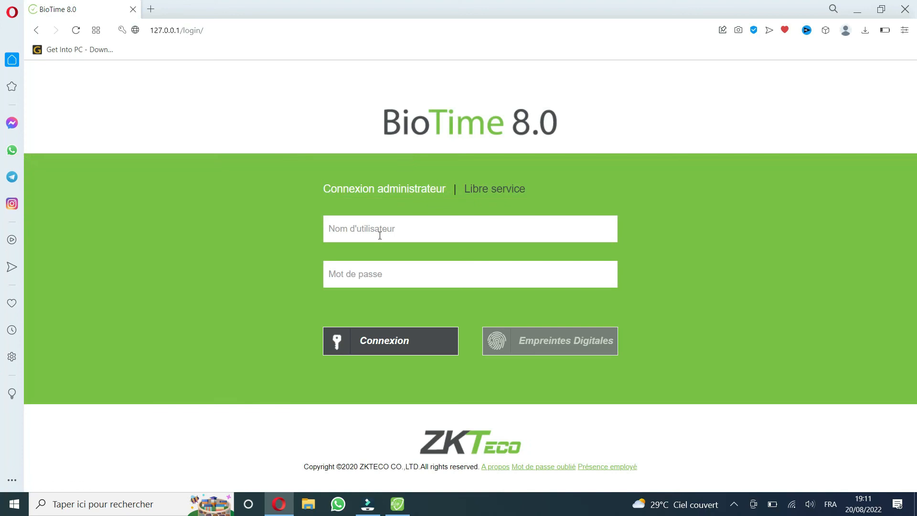
left_click(380, 235)
left_click(734, 504)
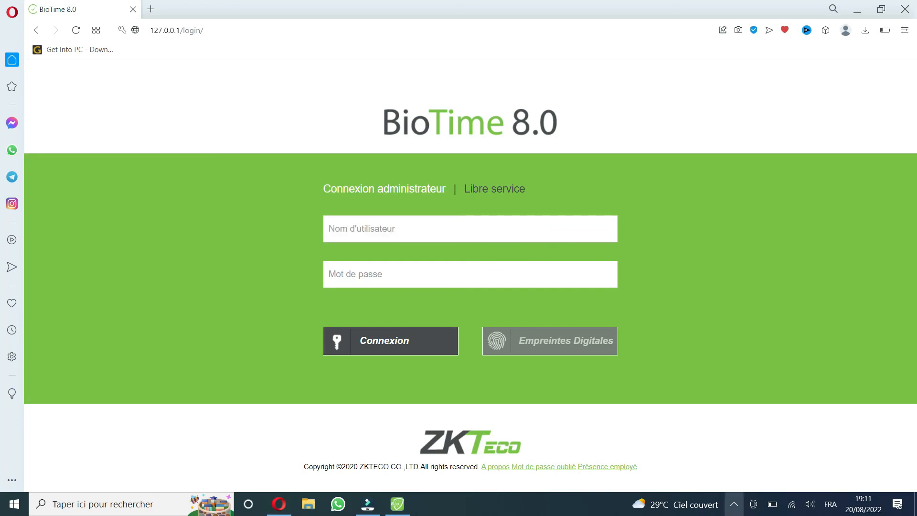
left_click(747, 483)
left_click(708, 473)
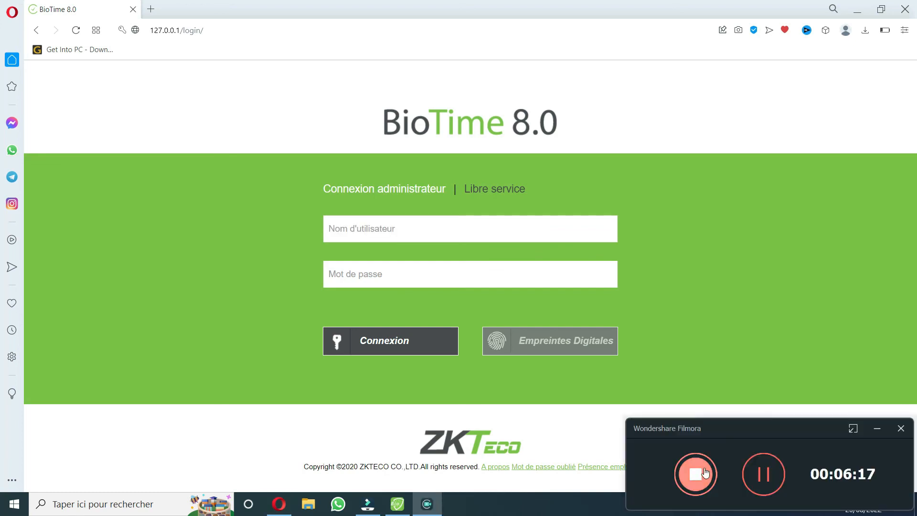